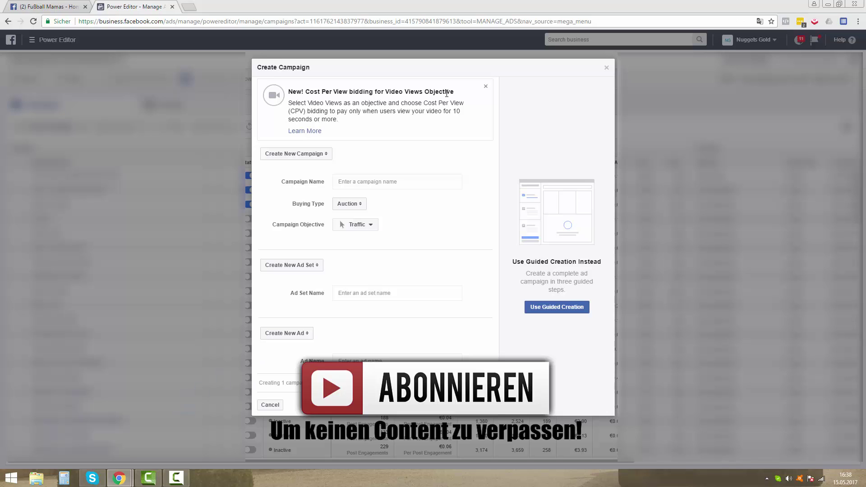
# - Review the available campaign objectives and set the new campaign's objective to Post engagement
pyautogui.click(368, 224)
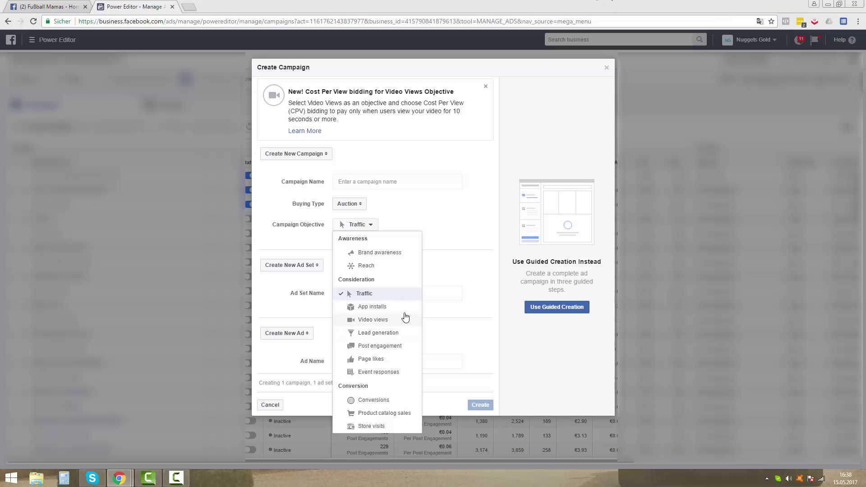
pyautogui.click(386, 297)
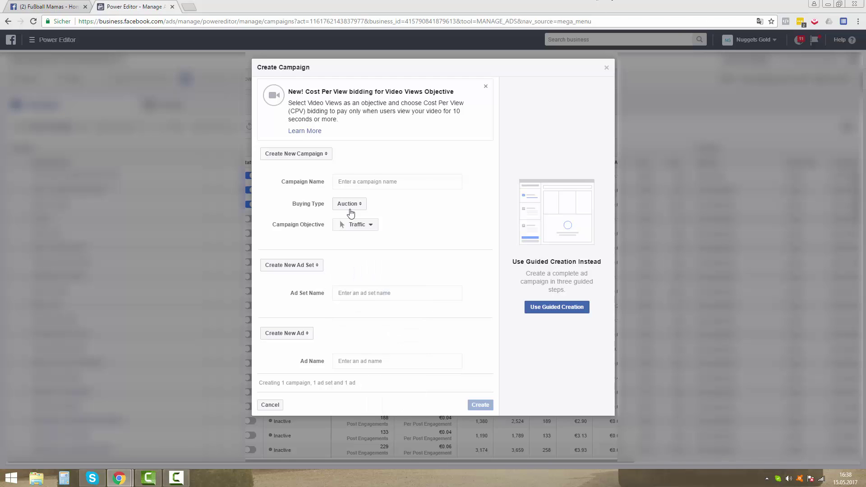
pyautogui.click(341, 224)
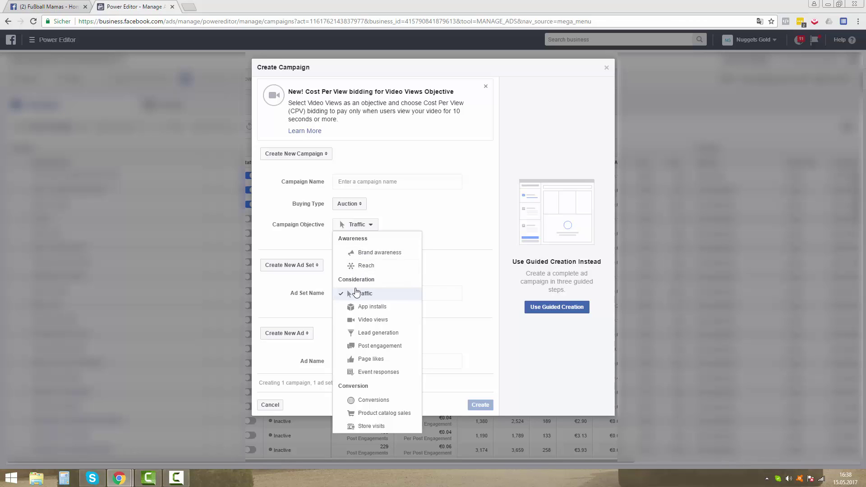
pyautogui.click(370, 346)
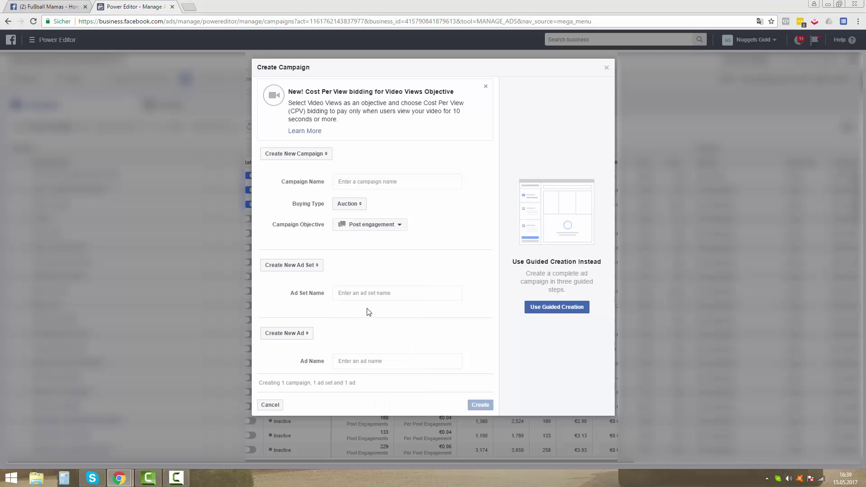
pyautogui.click(364, 224)
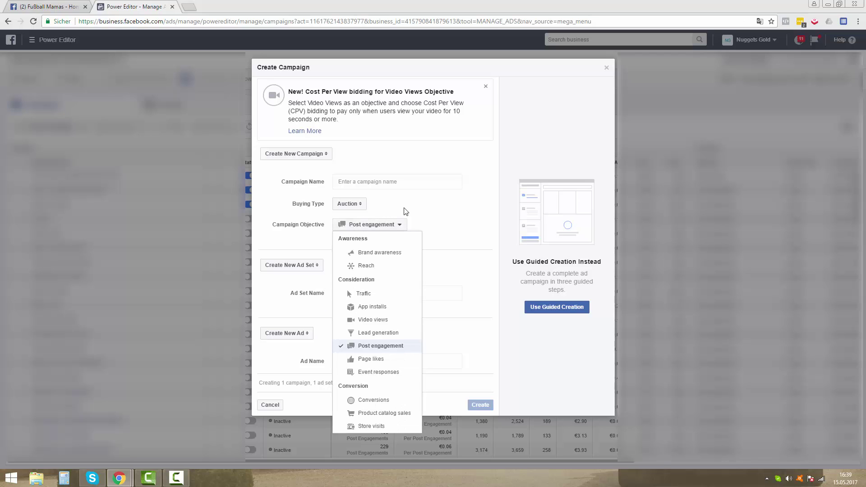
pyautogui.click(430, 220)
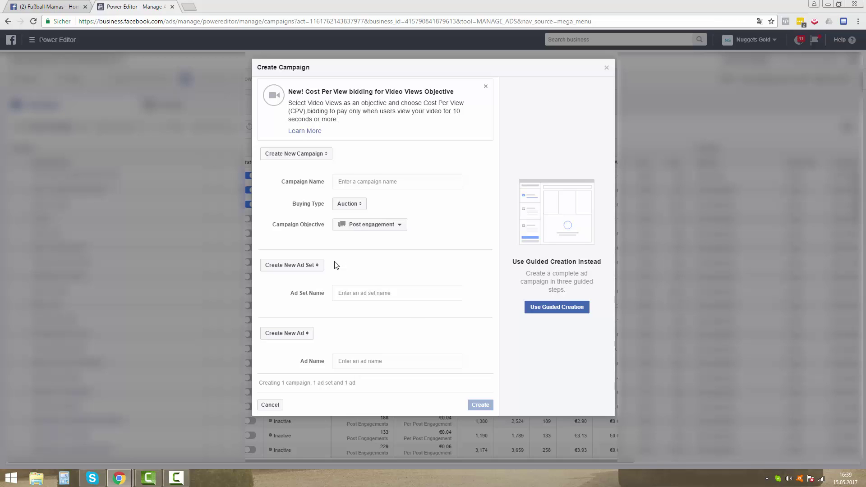
pyautogui.click(369, 225)
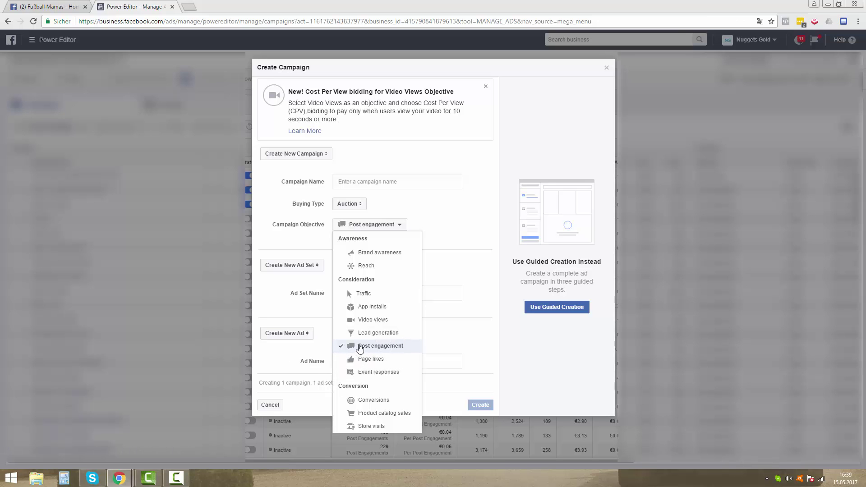
pyautogui.click(472, 347)
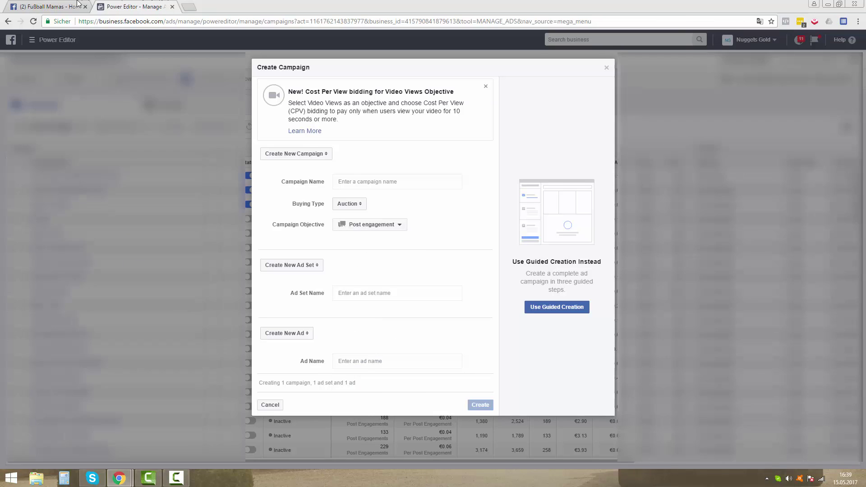
# - Examine the May 9 20% RABATT post for the pink shirt on the Fußball Mamas page, including its shop link, reactions, shares and comments
pyautogui.click(46, 7)
pyautogui.scroll(-1, 387, 196)
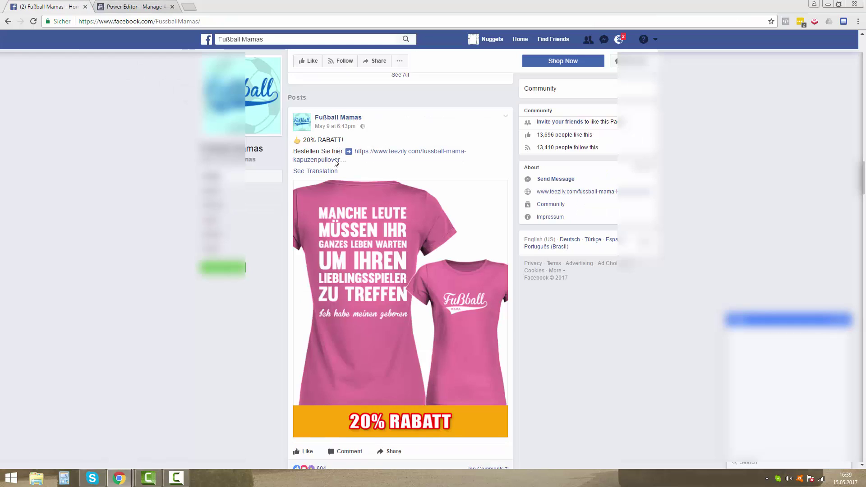
pyautogui.scroll(1, 320, 138)
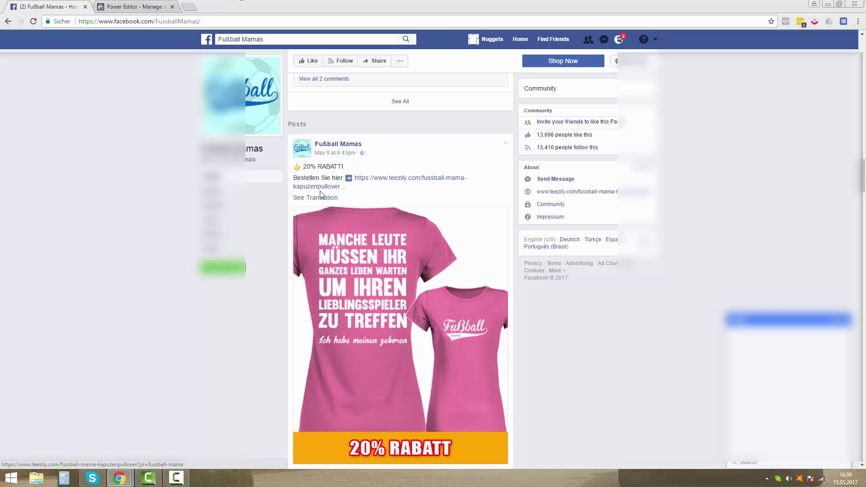
pyautogui.scroll(-2, 320, 220)
pyautogui.scroll(-5, 367, 306)
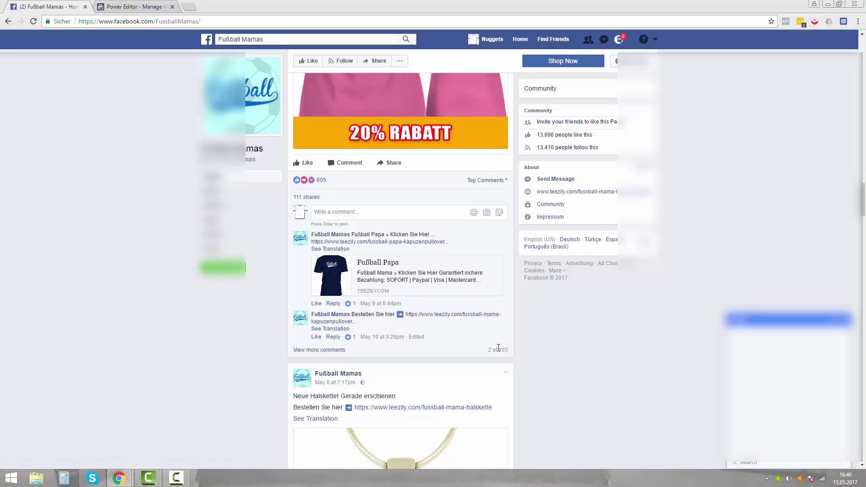
pyautogui.scroll(1, 491, 341)
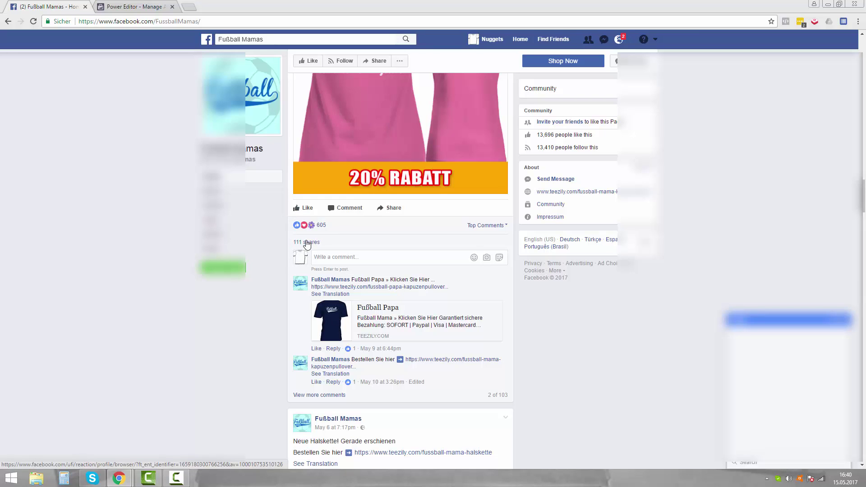
pyautogui.moveTo(307, 245)
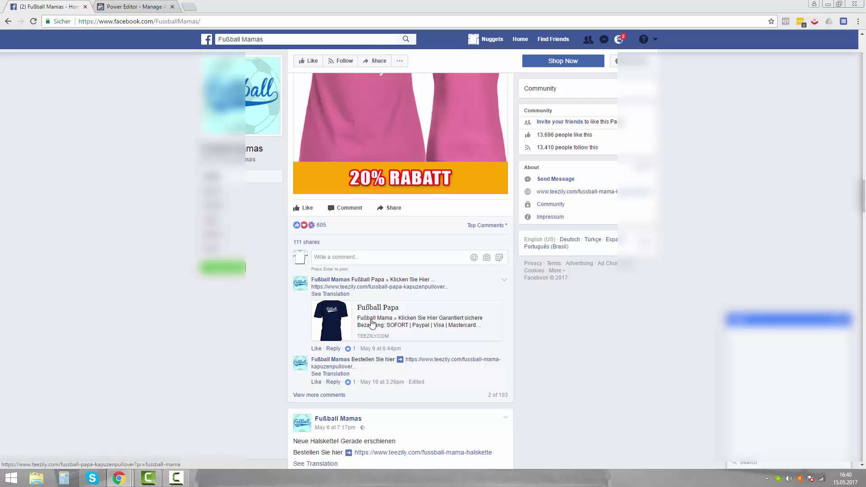
pyautogui.tripleClick(521, 395)
pyautogui.click(519, 395)
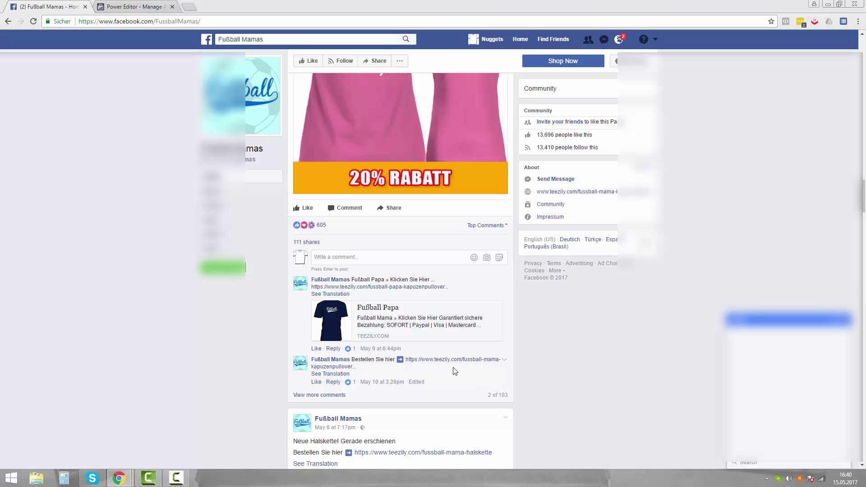
pyautogui.scroll(2, 455, 361)
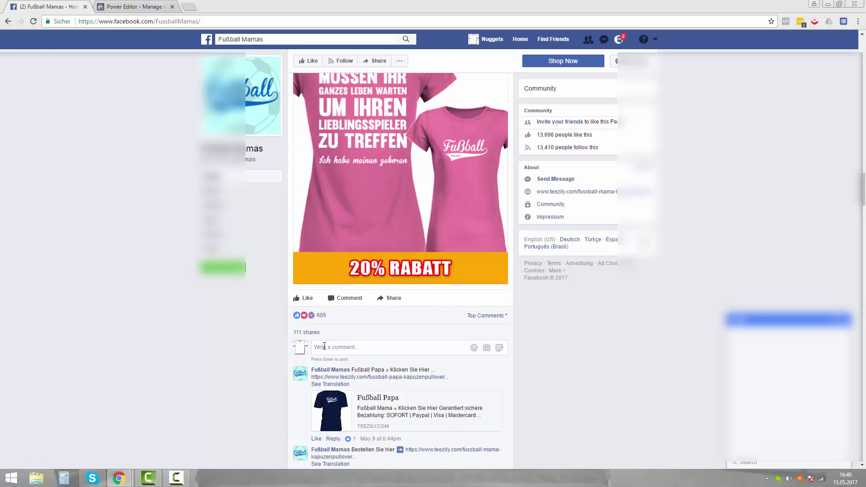
pyautogui.scroll(1, 388, 341)
pyautogui.scroll(-3, 406, 343)
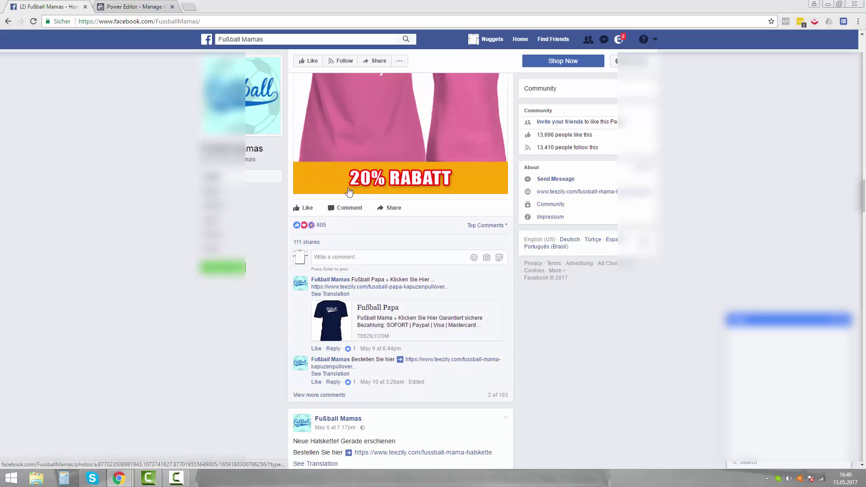
pyautogui.scroll(4, 422, 316)
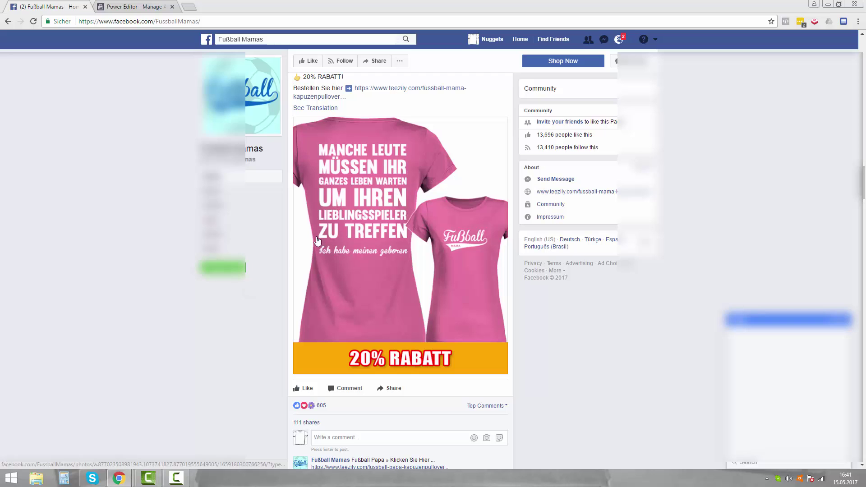
pyautogui.scroll(4, 336, 233)
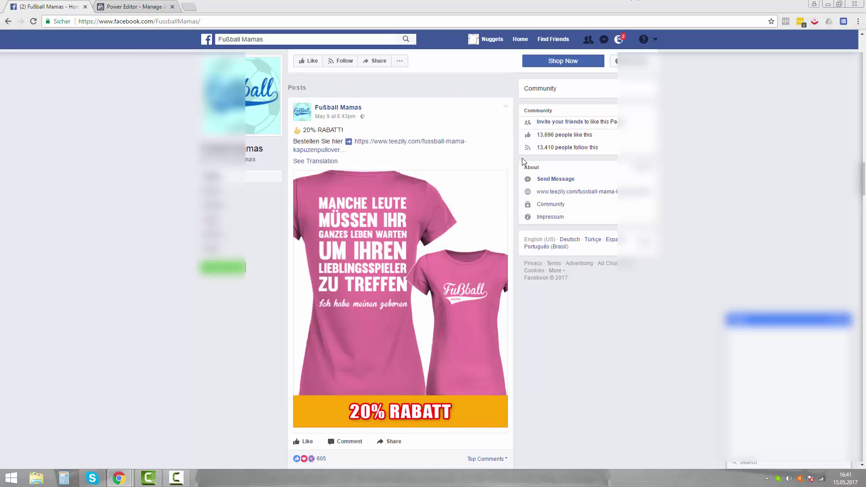
pyautogui.scroll(-5, 336, 233)
pyautogui.scroll(-4, 336, 233)
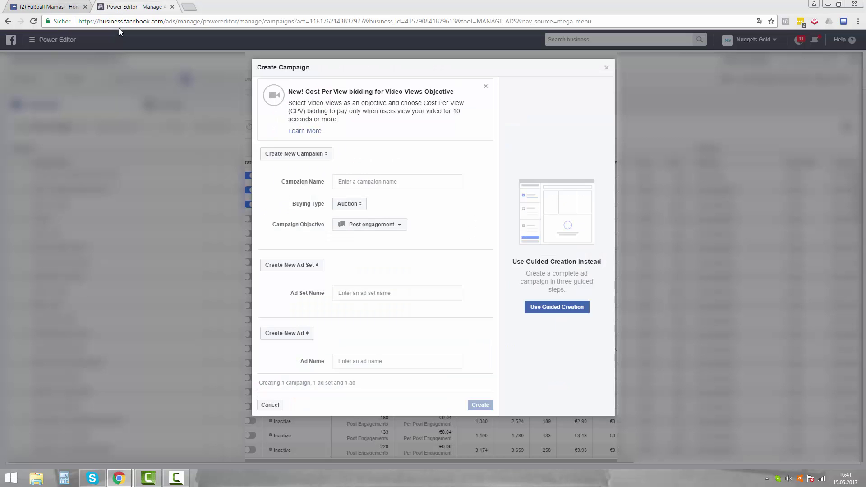
# - In Power Editor, try Video views as the campaign objective and change it to Conversions
pyautogui.click(378, 226)
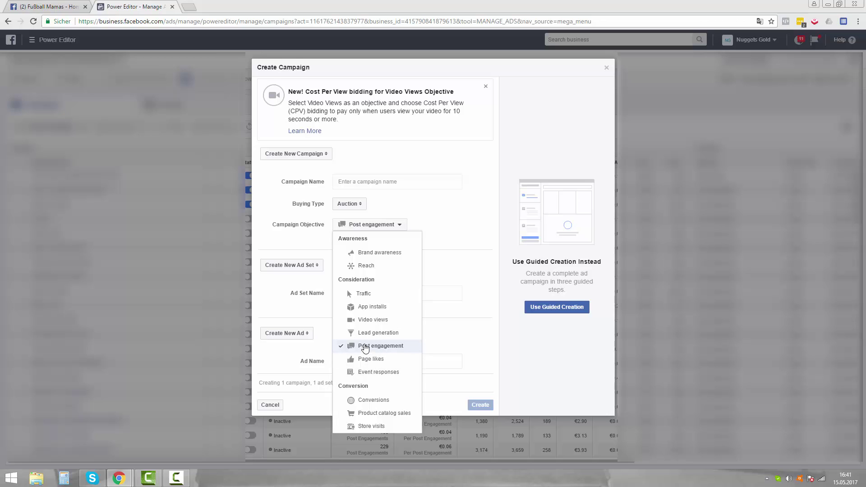
pyautogui.click(373, 321)
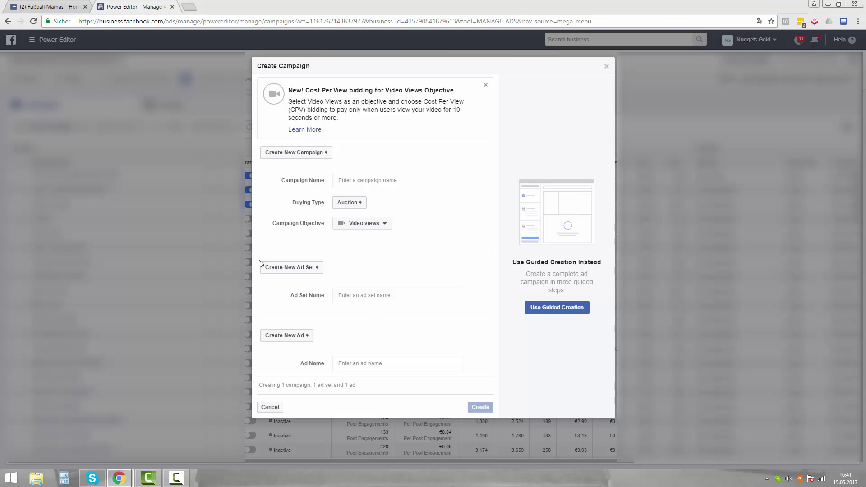
pyautogui.click(356, 226)
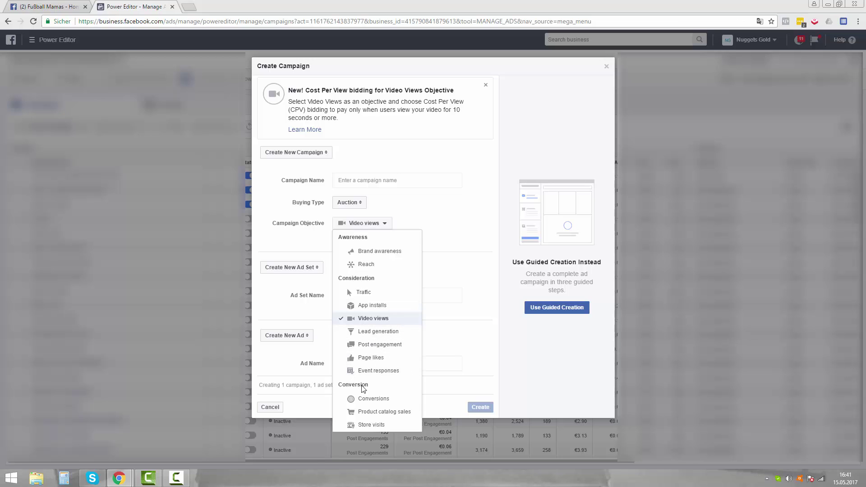
pyautogui.click(365, 401)
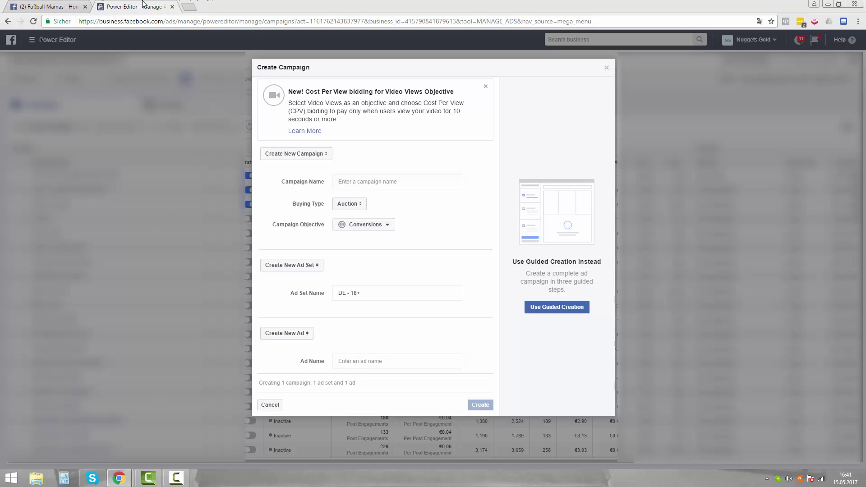
# - Examine the reactions and comments on the Fußball Papas 20% RABATT post on the Fußball Mamas page
pyautogui.click(79, 7)
pyautogui.scroll(5, 296, 251)
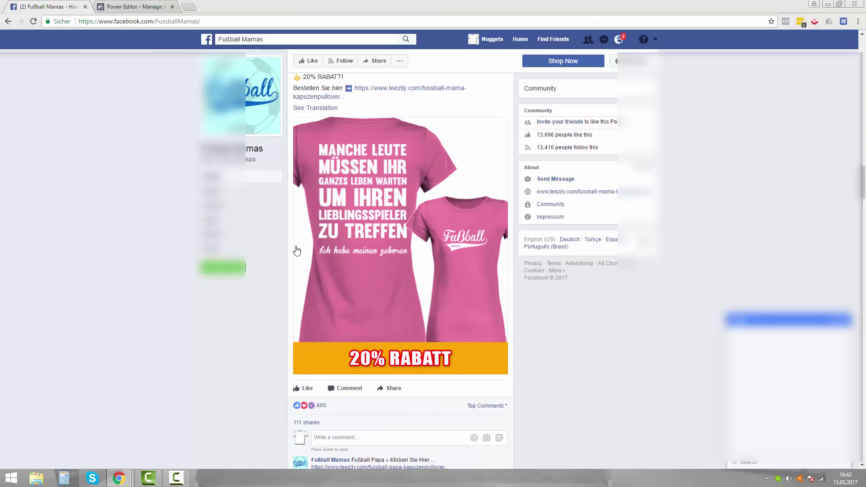
pyautogui.scroll(15, 298, 253)
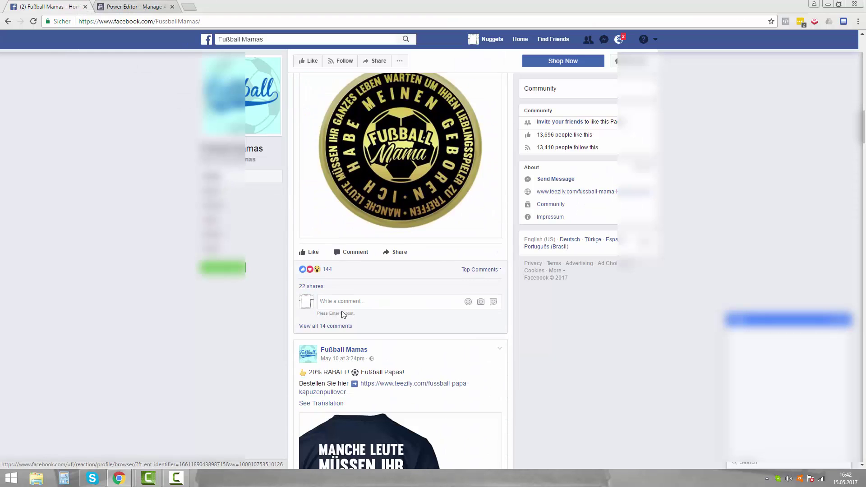
pyautogui.scroll(-8, 343, 314)
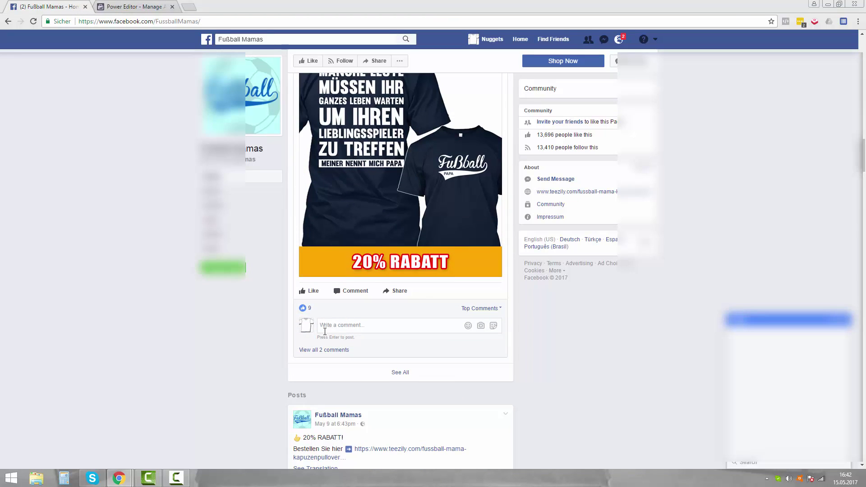
pyautogui.scroll(2, 325, 331)
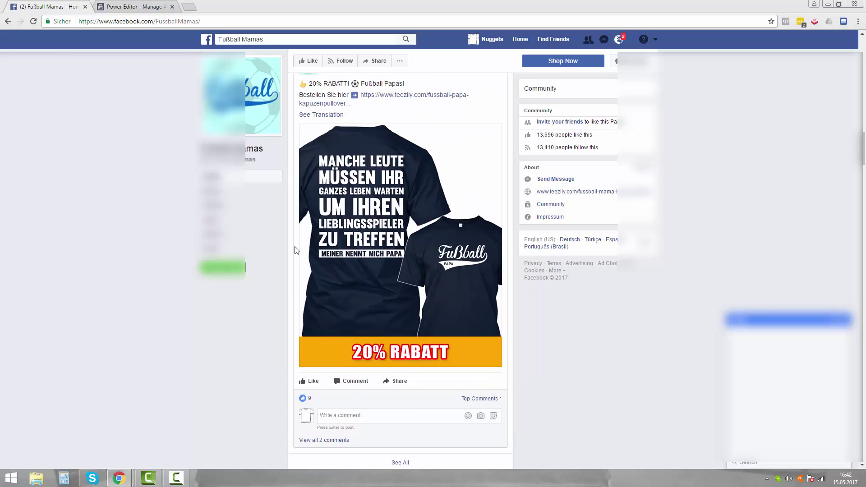
pyautogui.moveTo(302, 398)
# - Return to Power Editor, switch the campaign objective to Post engagement and set it back to Conversions
pyautogui.click(136, 6)
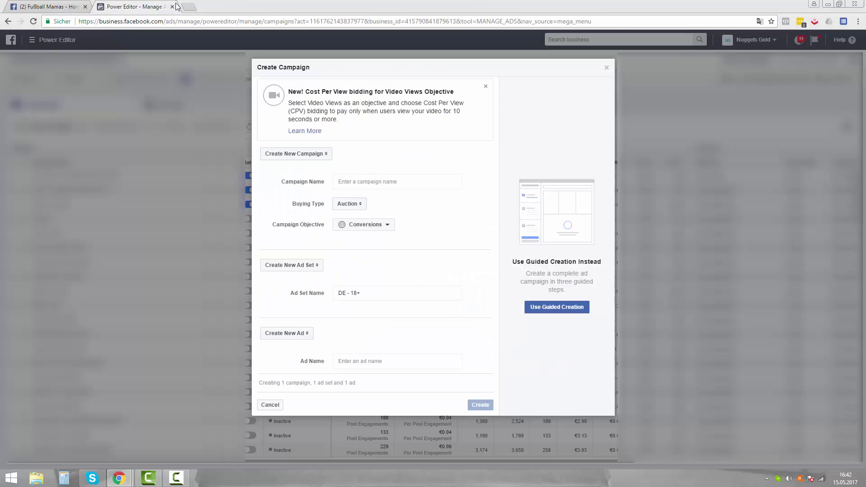
pyautogui.click(353, 225)
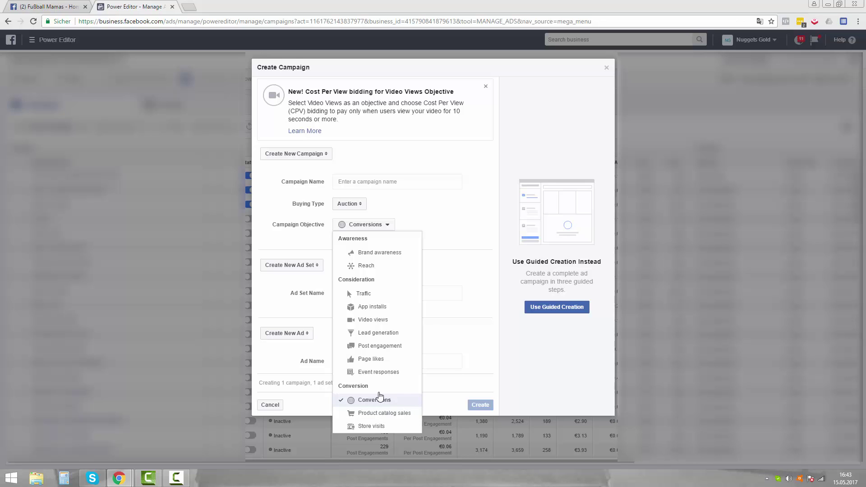
pyautogui.click(377, 346)
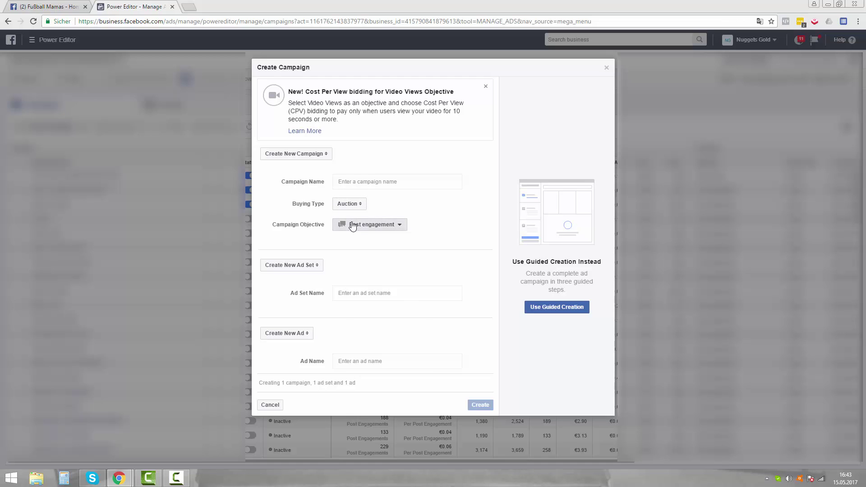
pyautogui.click(354, 224)
pyautogui.click(374, 400)
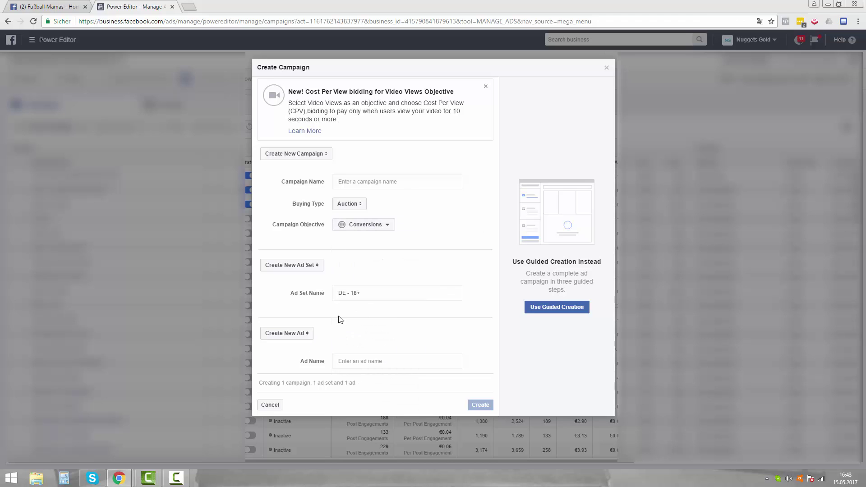
# - Compare the engagement on the Fußball Papas post with the pink shirt post on the Fußball Mamas page
pyautogui.click(65, 3)
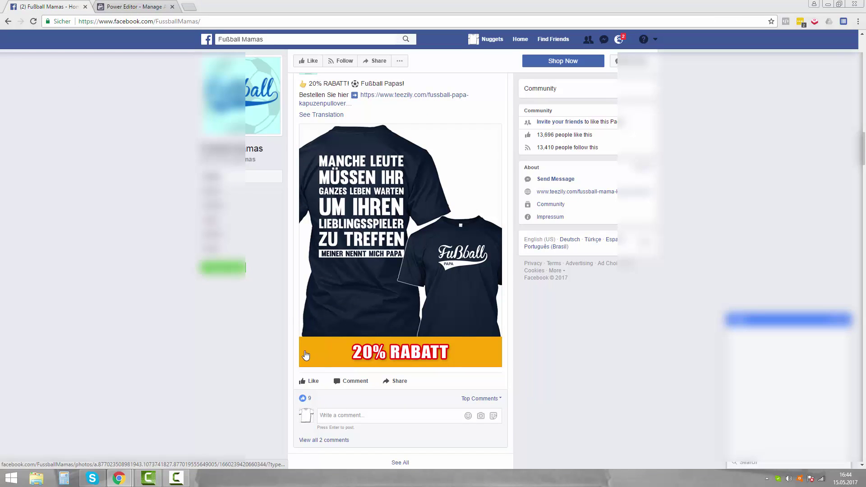
pyautogui.scroll(-10, 340, 339)
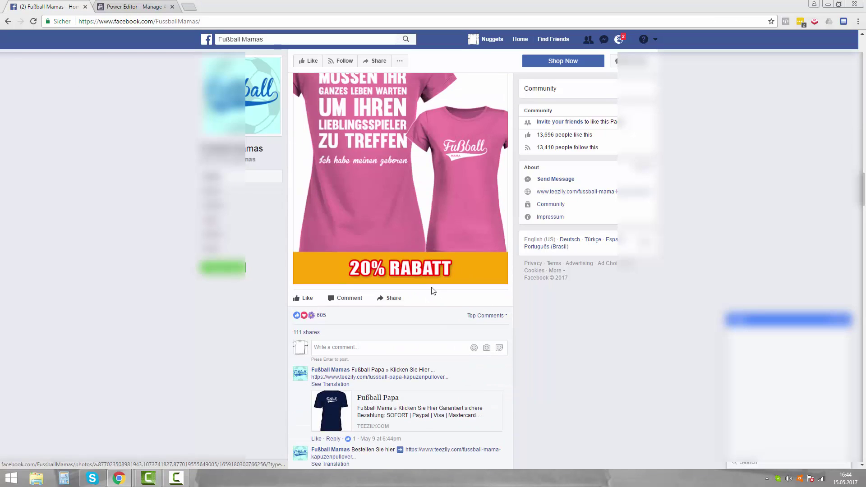
pyautogui.scroll(-1, 432, 287)
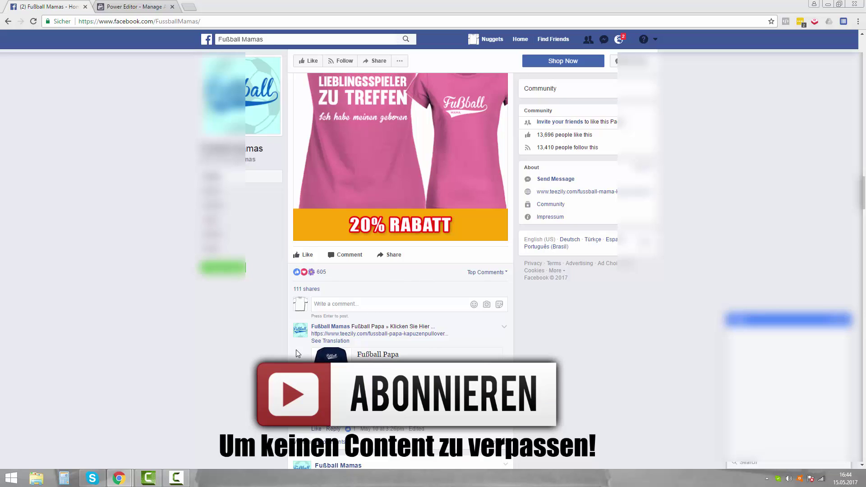
pyautogui.scroll(2, 296, 350)
pyautogui.scroll(3, 296, 237)
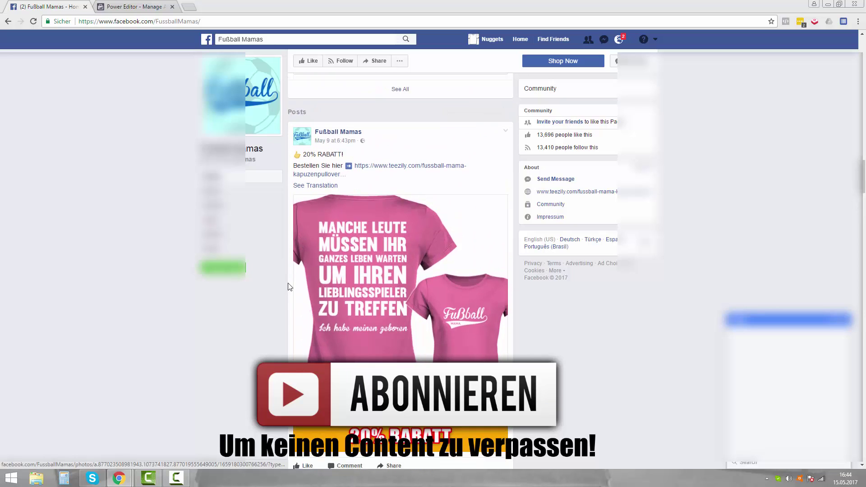
pyautogui.scroll(-6, 412, 296)
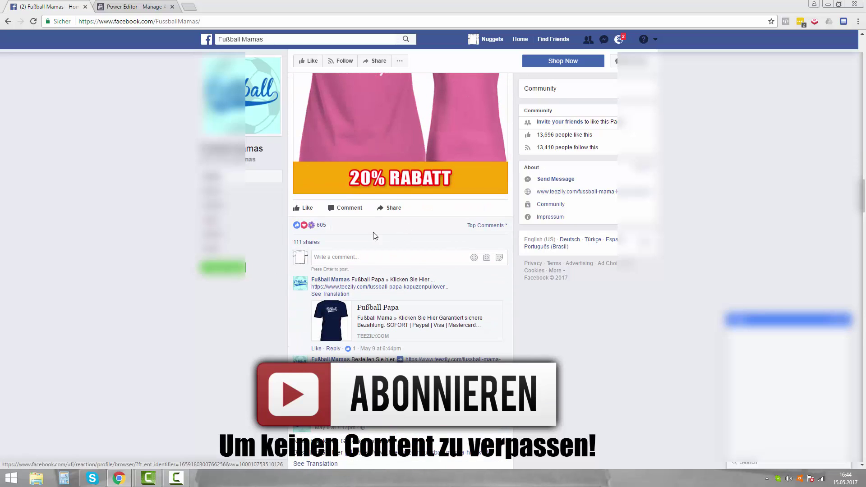